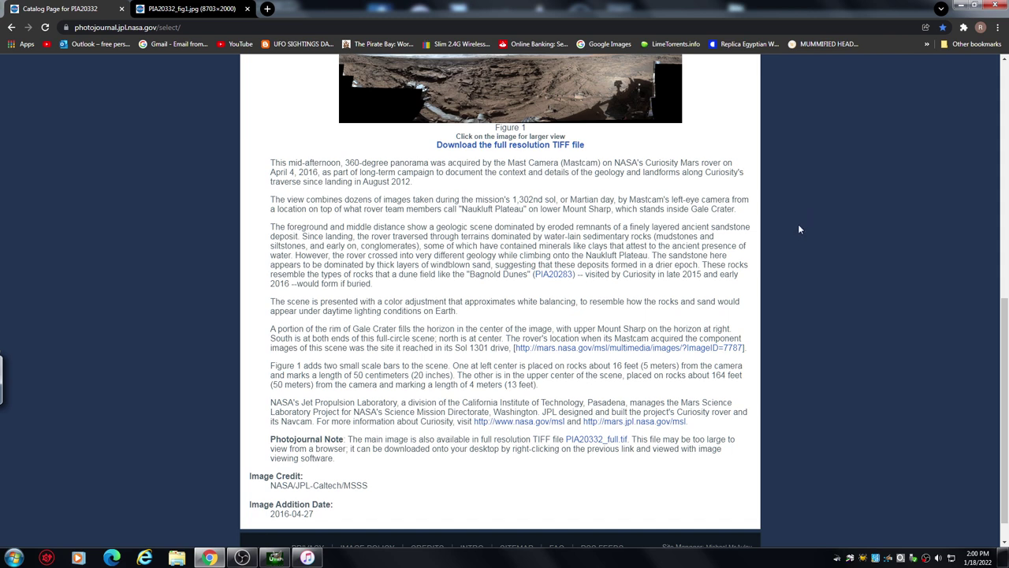
Step: Open the Figure 1 panorama image PIA20332_fig1.jpg and enlarge it to full size
{"action": "left_click_drag", "start_coordinate": [1005, 352], "coordinate": [1003, 176]}
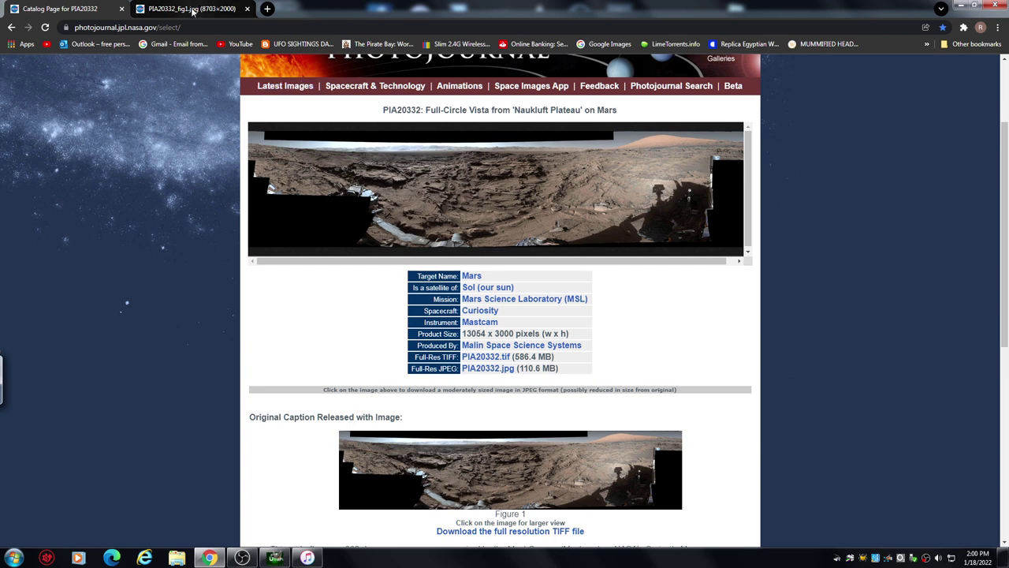
{"action": "left_click", "coordinate": [194, 14]}
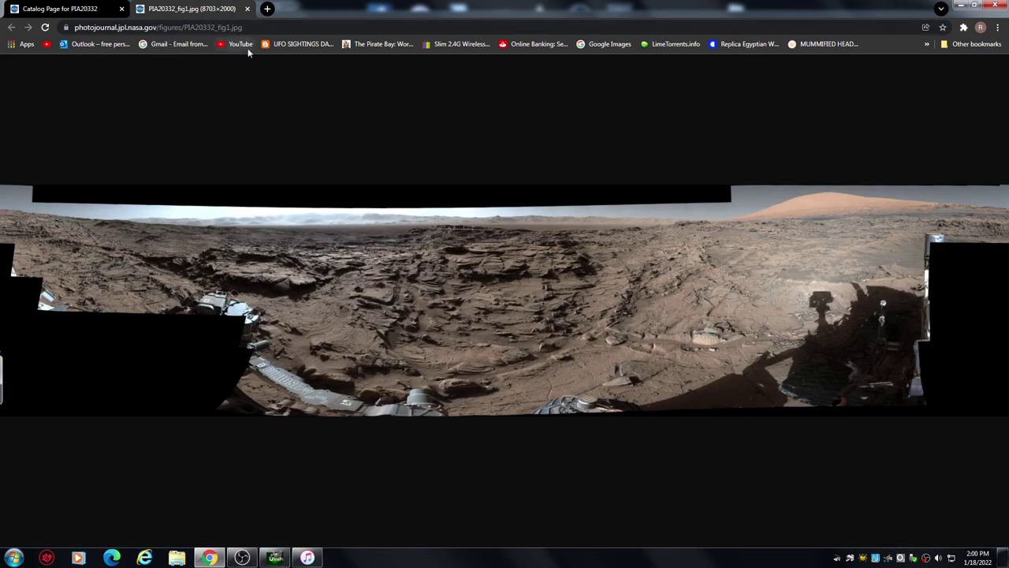
{"action": "left_click", "coordinate": [561, 326]}
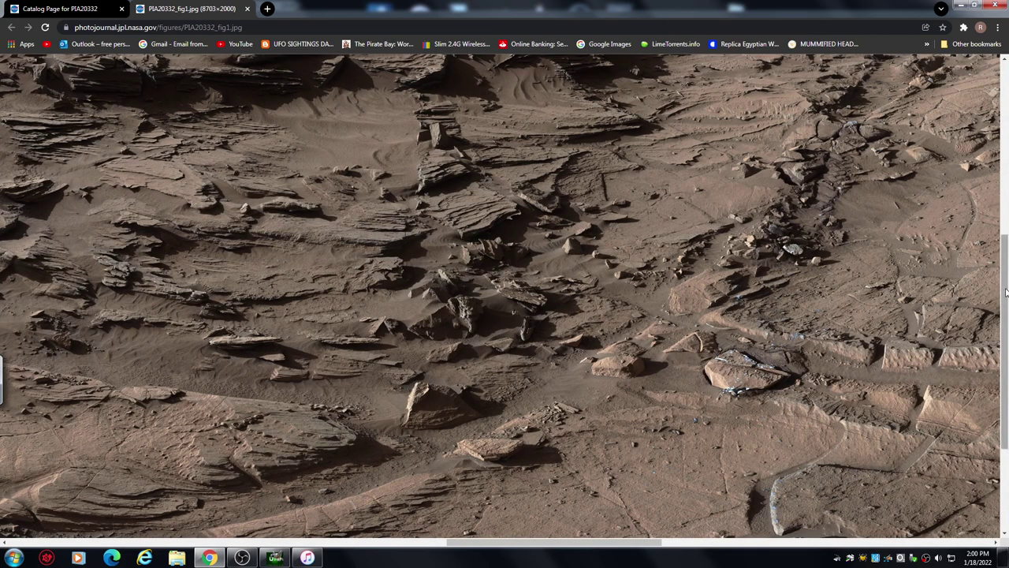
Step: Examine the full-size panorama from its centre to the left end, including the horizon, both scale bars and the rover parts
{"action": "scroll", "coordinate": [1005, 293], "scroll_direction": "up", "scroll_amount": 4}
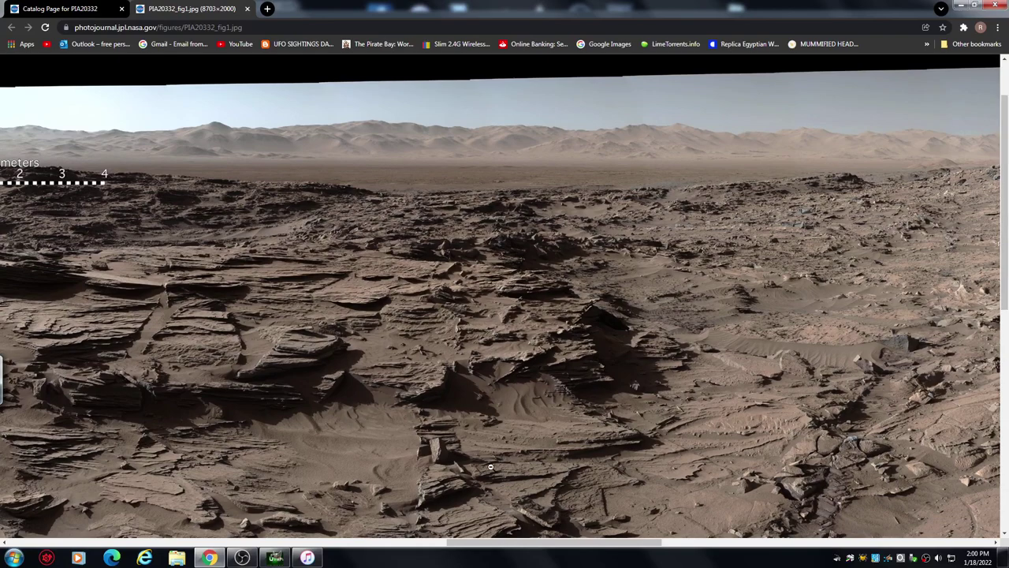
{"action": "left_click_drag", "start_coordinate": [505, 543], "coordinate": [391, 550]}
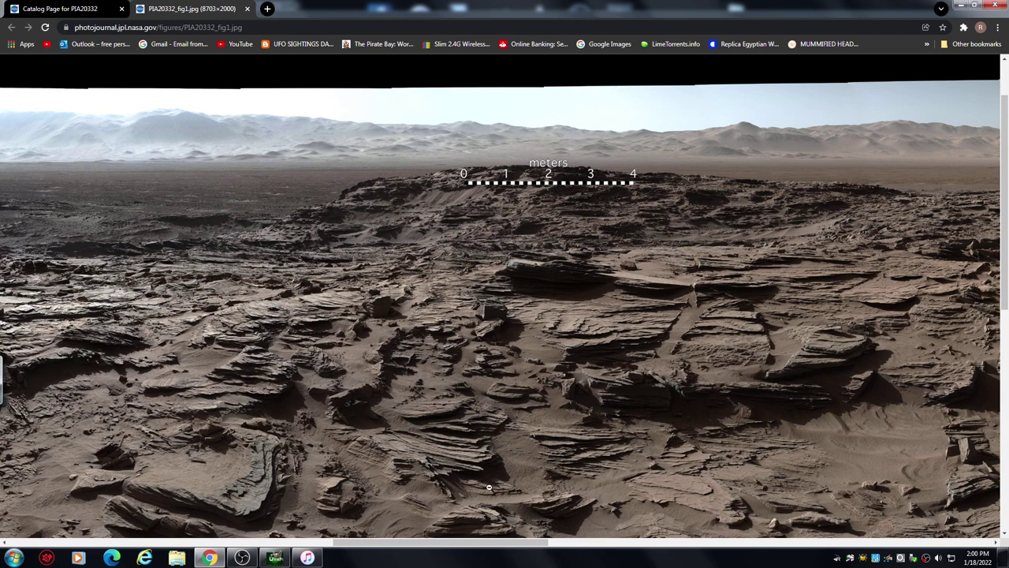
{"action": "left_click_drag", "start_coordinate": [469, 544], "coordinate": [297, 544]}
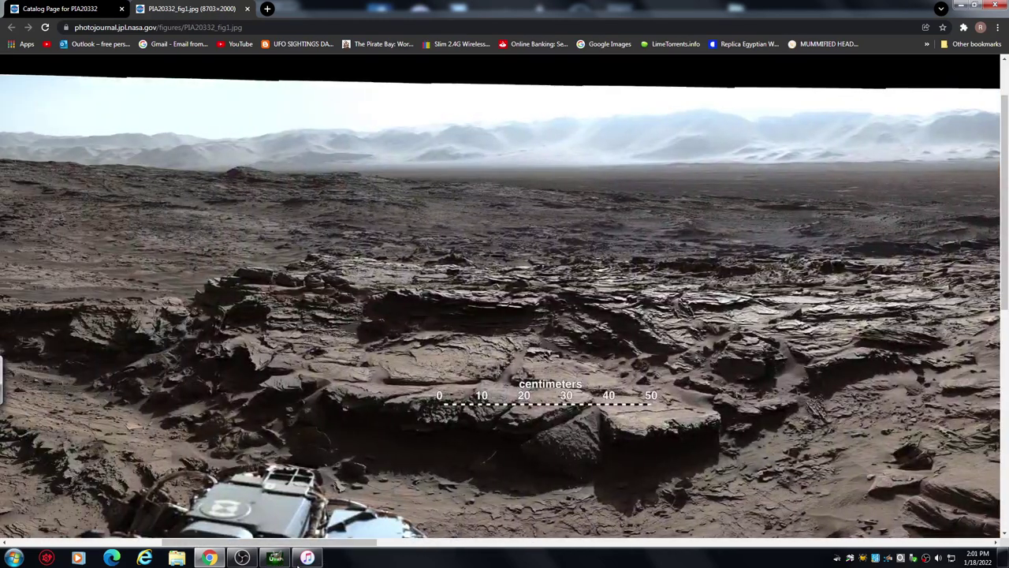
{"action": "scroll", "coordinate": [426, 314], "scroll_direction": "down", "scroll_amount": 3}
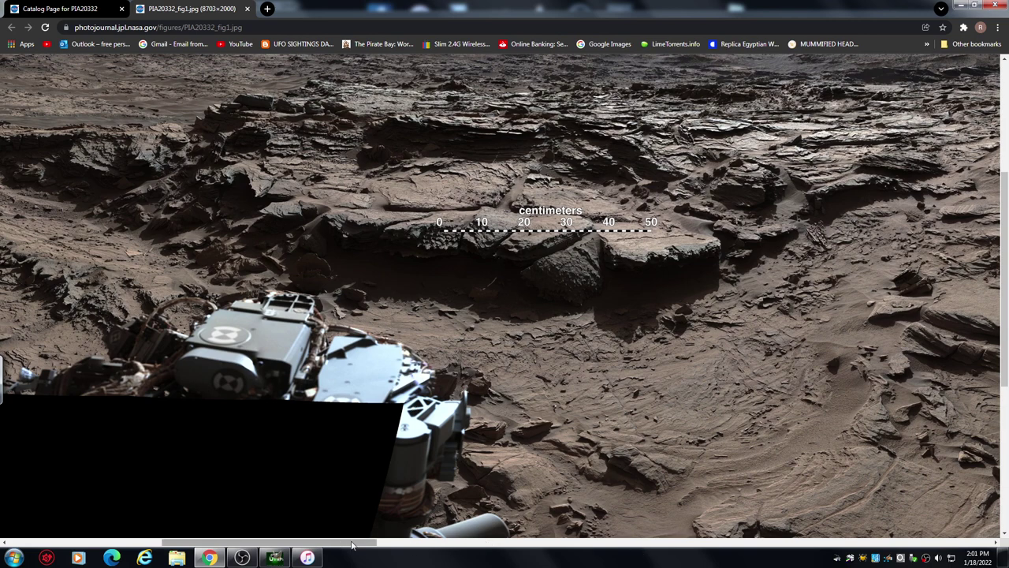
{"action": "left_click_drag", "start_coordinate": [327, 544], "coordinate": [223, 543]}
{"action": "left_click_drag", "start_coordinate": [1006, 285], "coordinate": [1006, 215]}
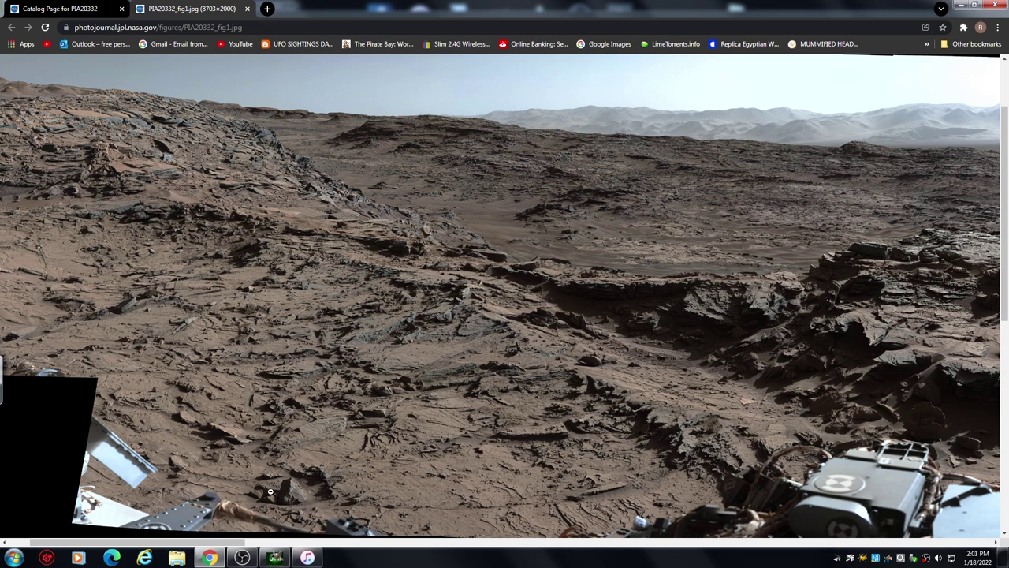
Step: Switch to GIMP and view the whole "CROP plain enlarge layer" image, followed by the "DUDE L USE" close-up
{"action": "left_click", "coordinate": [276, 562]}
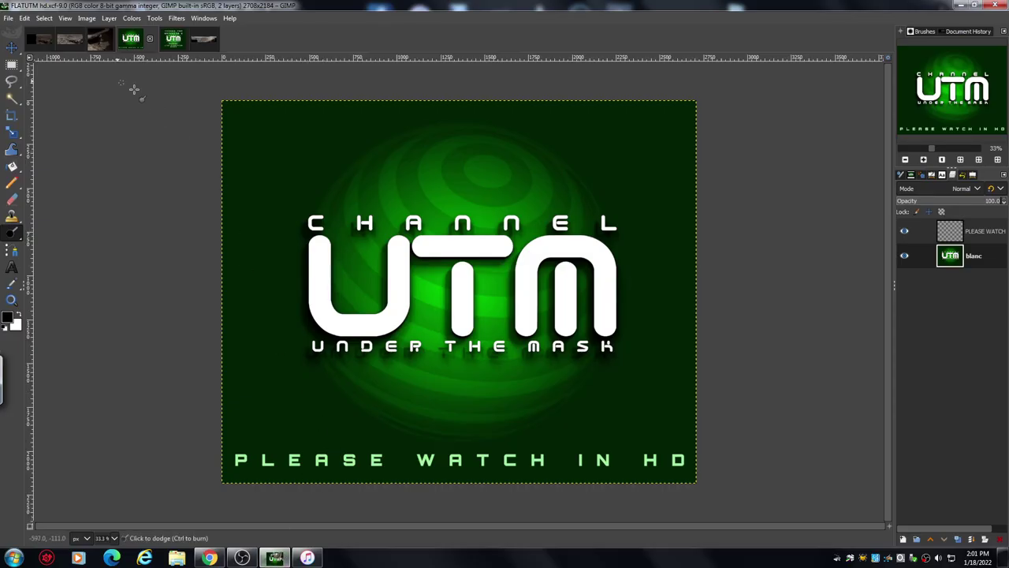
{"action": "left_click", "coordinate": [69, 42]}
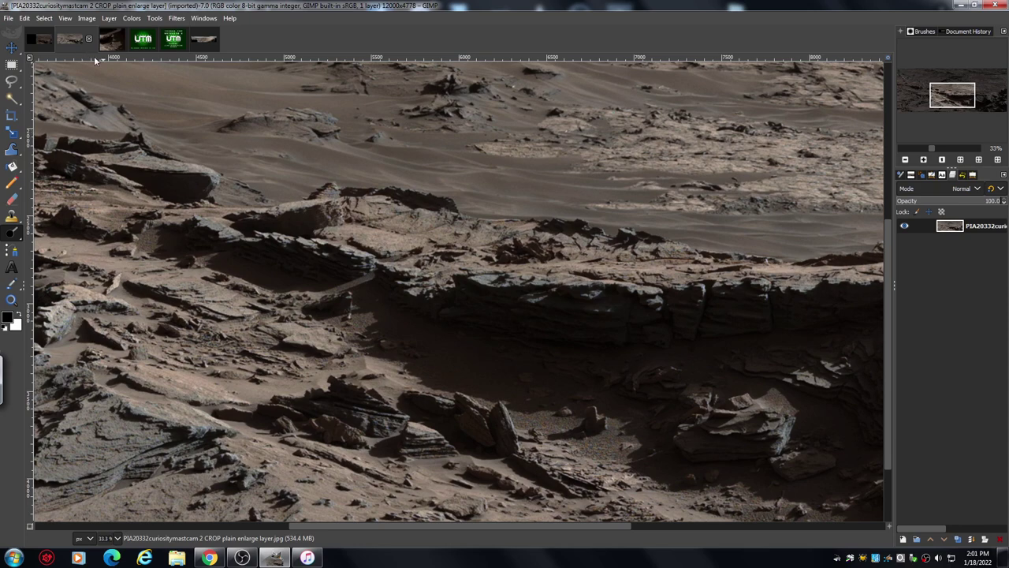
{"action": "left_click", "coordinate": [906, 159]}
{"action": "left_click", "coordinate": [906, 159]}
{"action": "left_click", "coordinate": [906, 159]}
{"action": "left_click", "coordinate": [906, 159]}
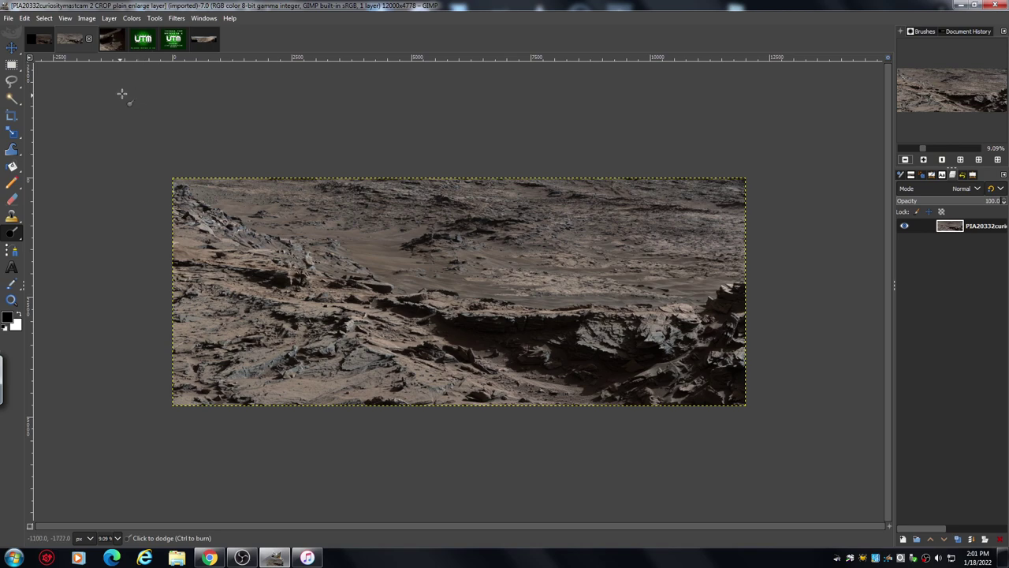
{"action": "left_click", "coordinate": [115, 41]}
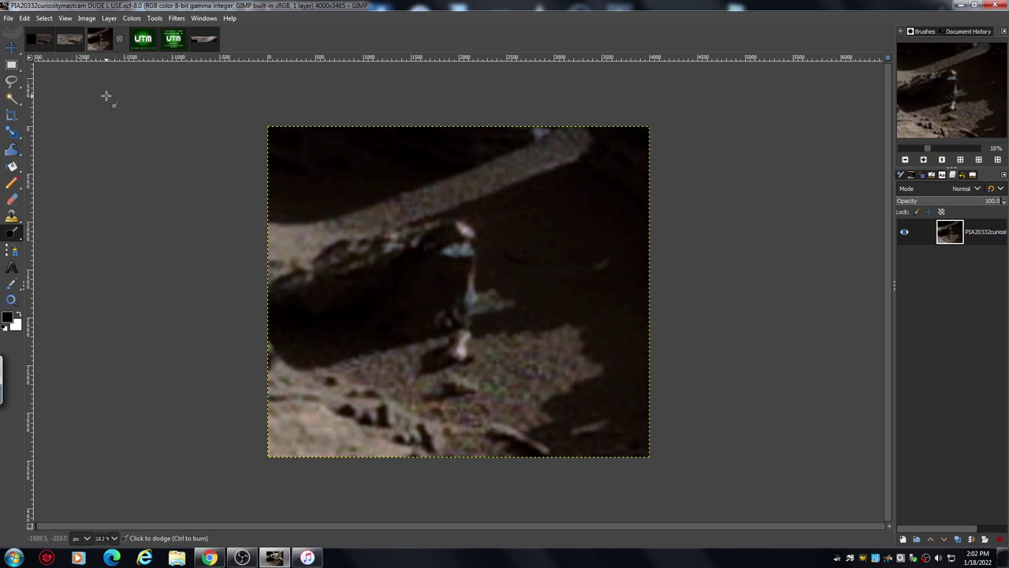
Step: Bring up the "CROP WKON2layer" image and briefly hide its bottom layer to compare the layers
{"action": "left_click", "coordinate": [44, 43]}
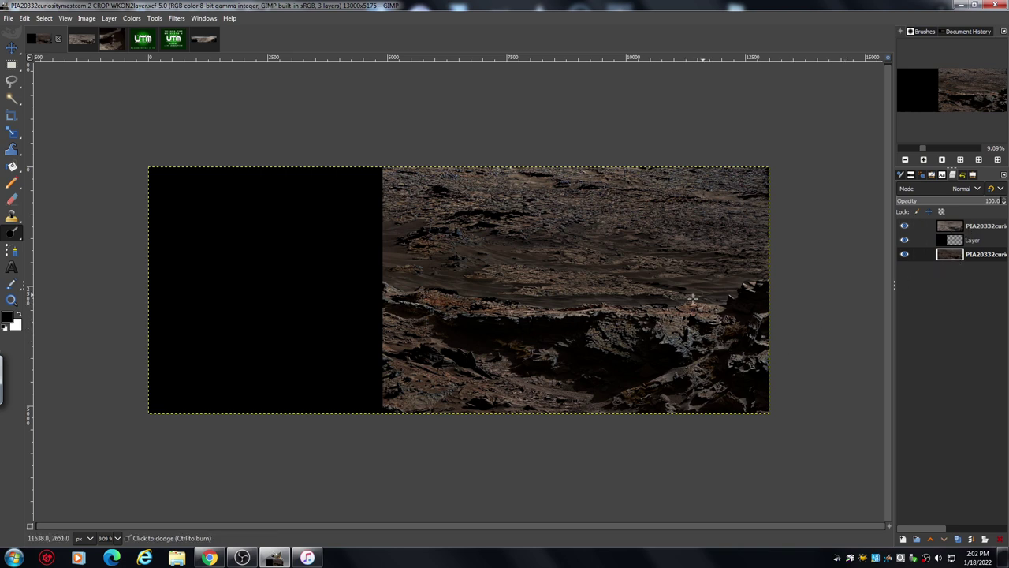
{"action": "left_click", "coordinate": [905, 254]}
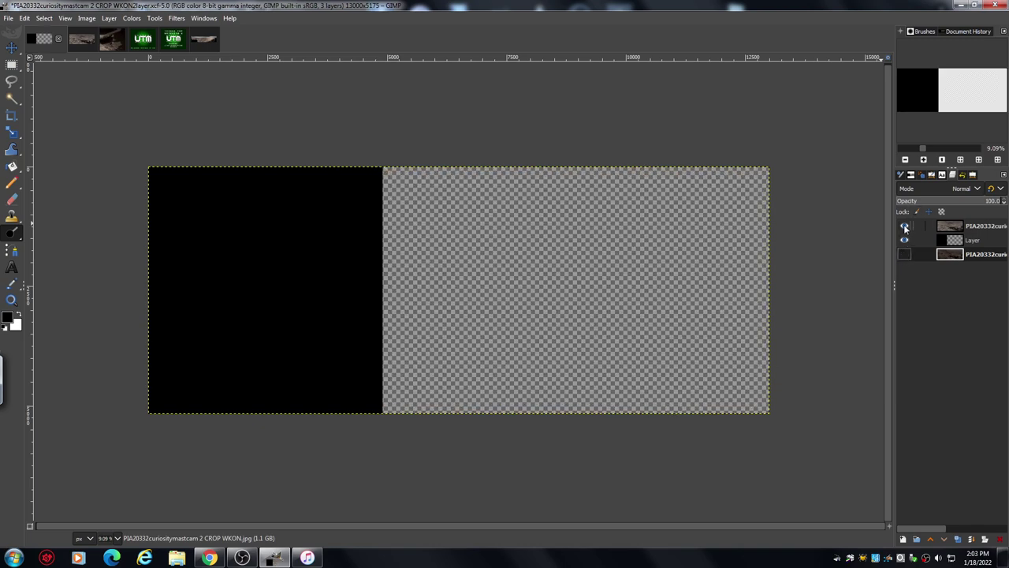
{"action": "left_click", "coordinate": [904, 254]}
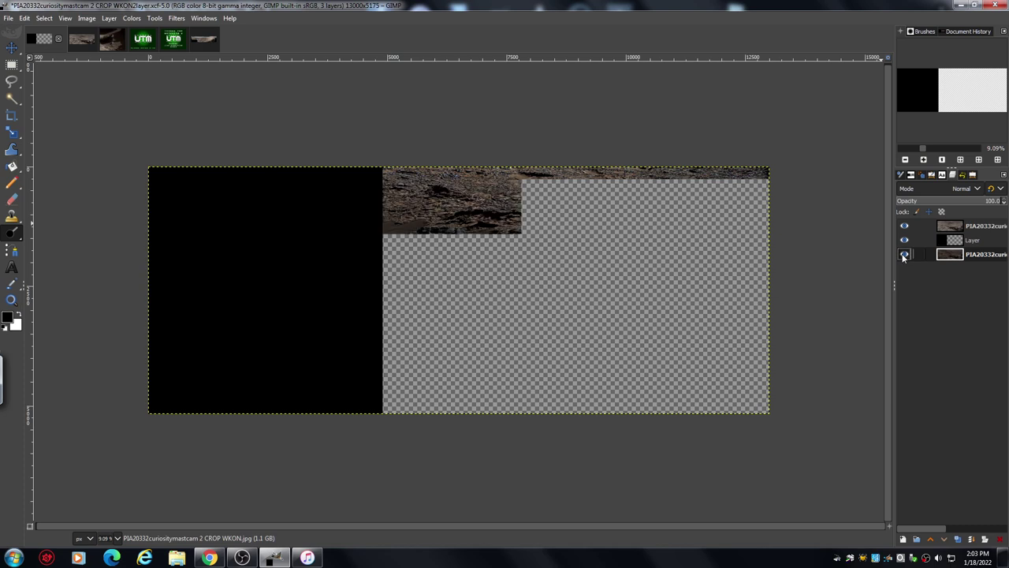
Step: Set the opacity of the top "plain enlarge layer" to 100 in the layered crop
{"action": "left_click", "coordinate": [1003, 203]}
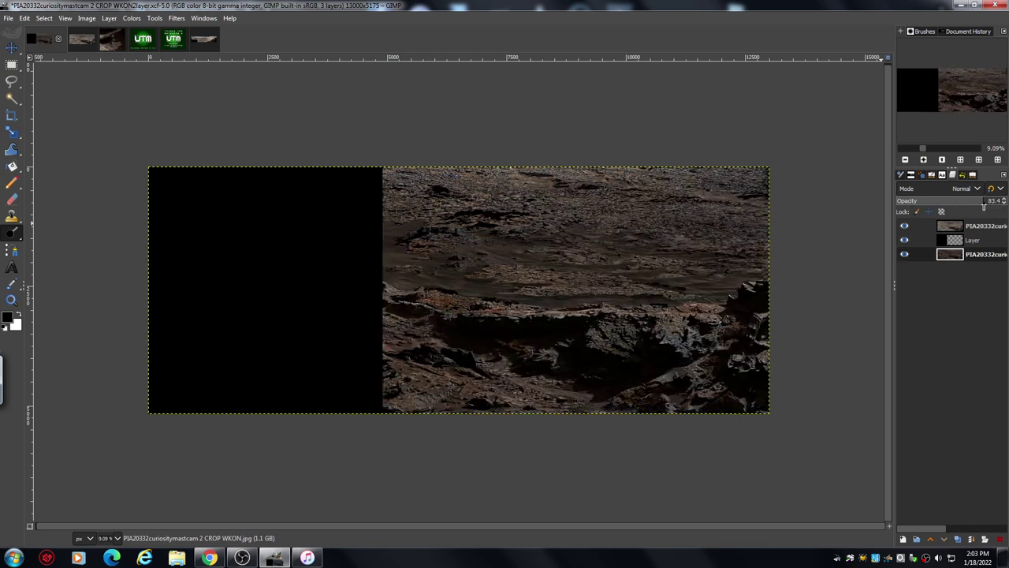
{"action": "left_click", "coordinate": [985, 226]}
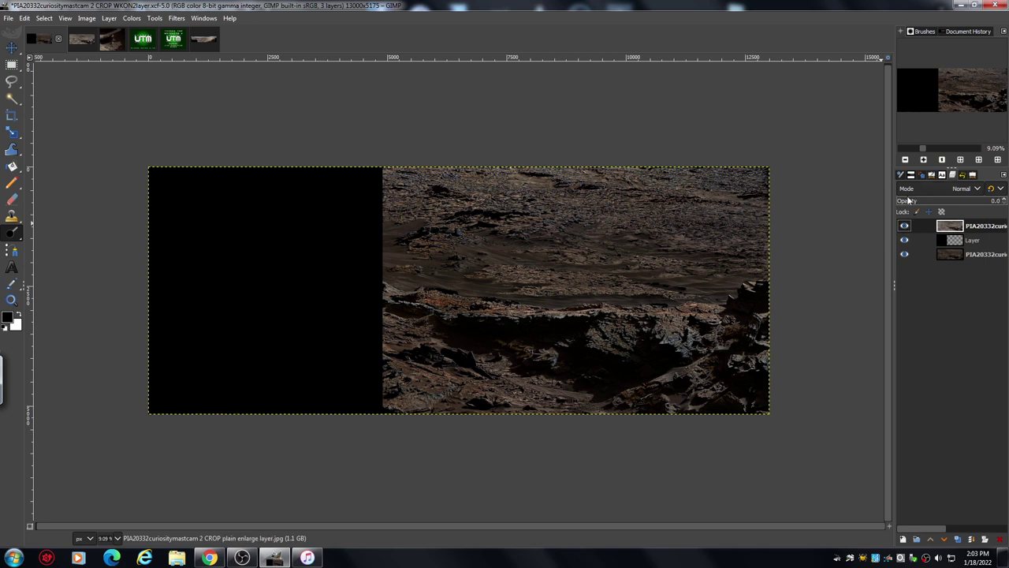
{"action": "left_click_drag", "start_coordinate": [908, 201], "coordinate": [1004, 201]}
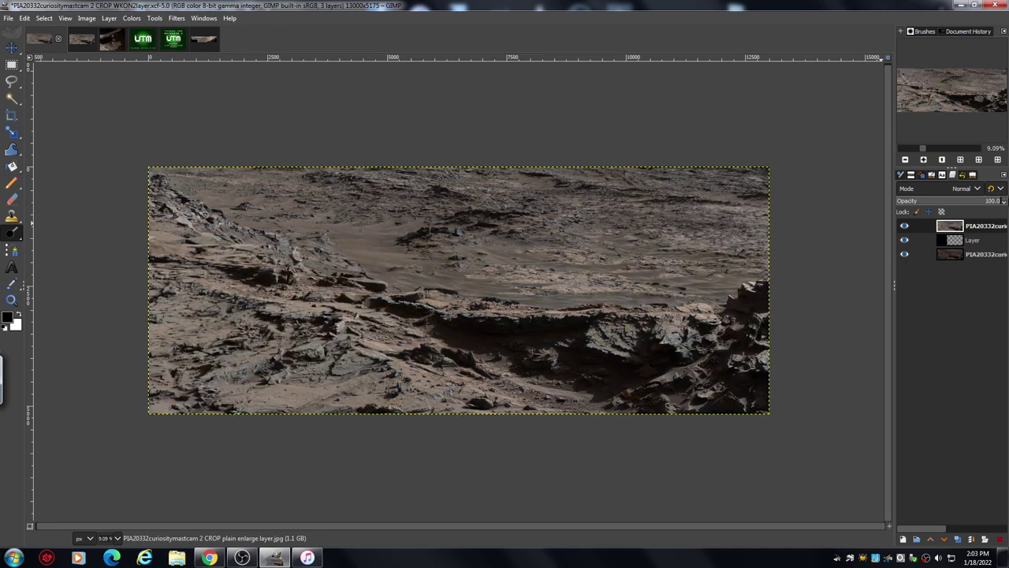
Step: Examine the rocks around the shaded ledge up close at 50% zoom and return to the full width of the crop
{"action": "left_click", "coordinate": [924, 160]}
{"action": "left_click", "coordinate": [924, 160]}
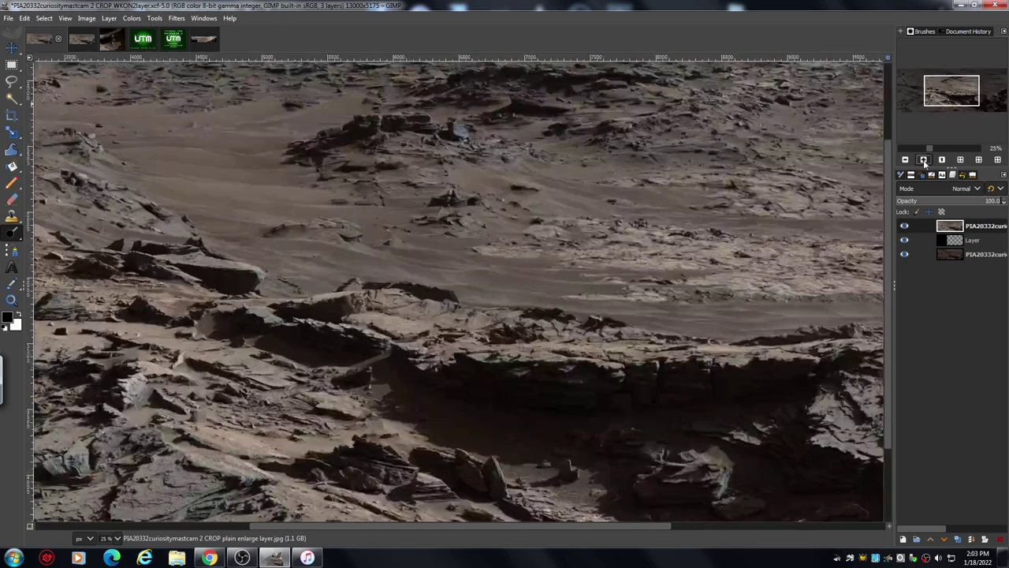
{"action": "left_click_drag", "start_coordinate": [889, 252], "coordinate": [886, 323]}
{"action": "left_click_drag", "start_coordinate": [483, 524], "coordinate": [435, 530]}
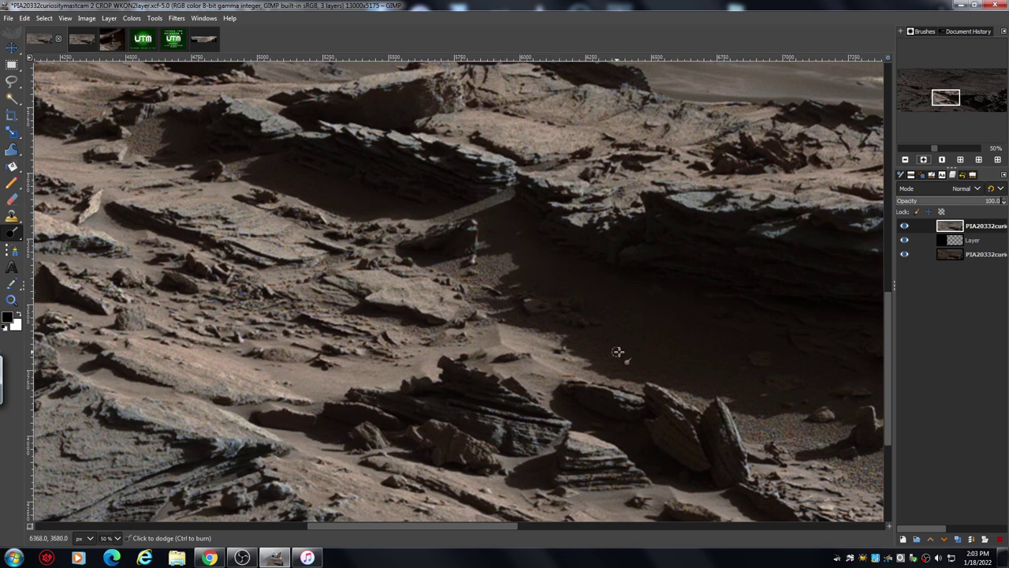
{"action": "left_click", "coordinate": [906, 159]}
{"action": "left_click", "coordinate": [906, 159]}
{"action": "left_click", "coordinate": [906, 159]}
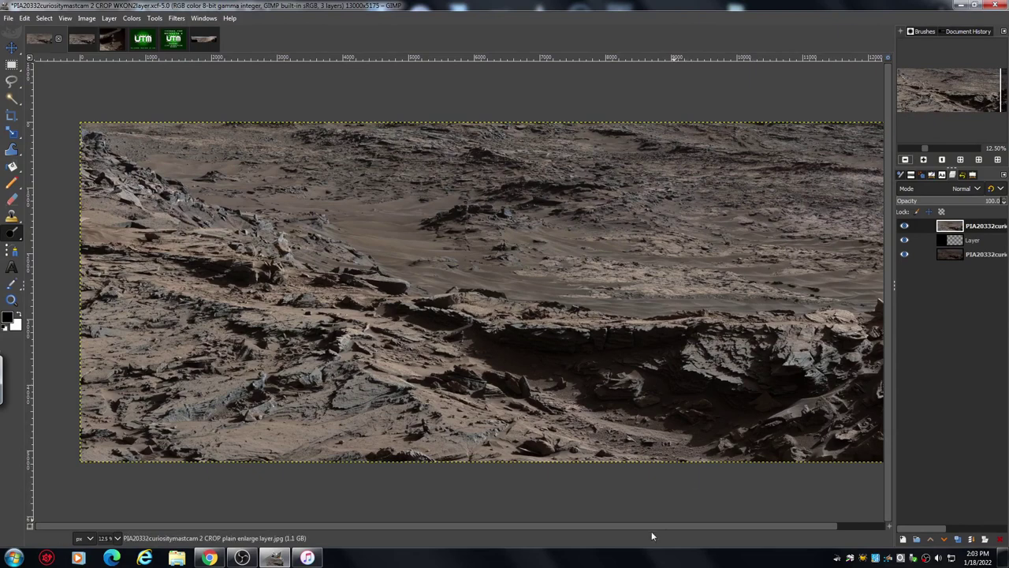
{"action": "left_click_drag", "start_coordinate": [653, 530], "coordinate": [666, 529]}
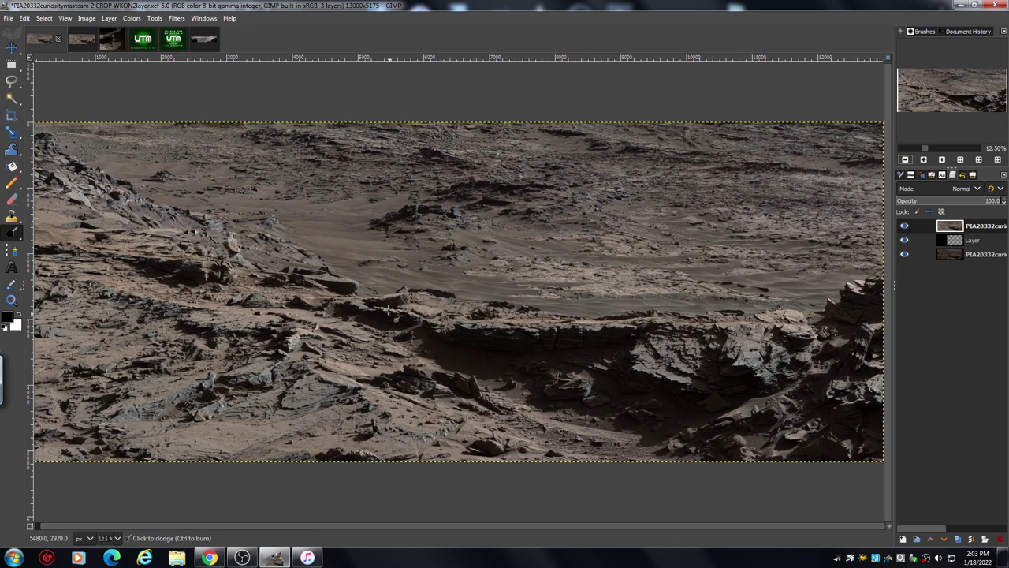
Step: View the "DUDE L USE" close-up again and lower the top layer's opacity in the "CROP WKON2layer" image
{"action": "left_click", "coordinate": [114, 43]}
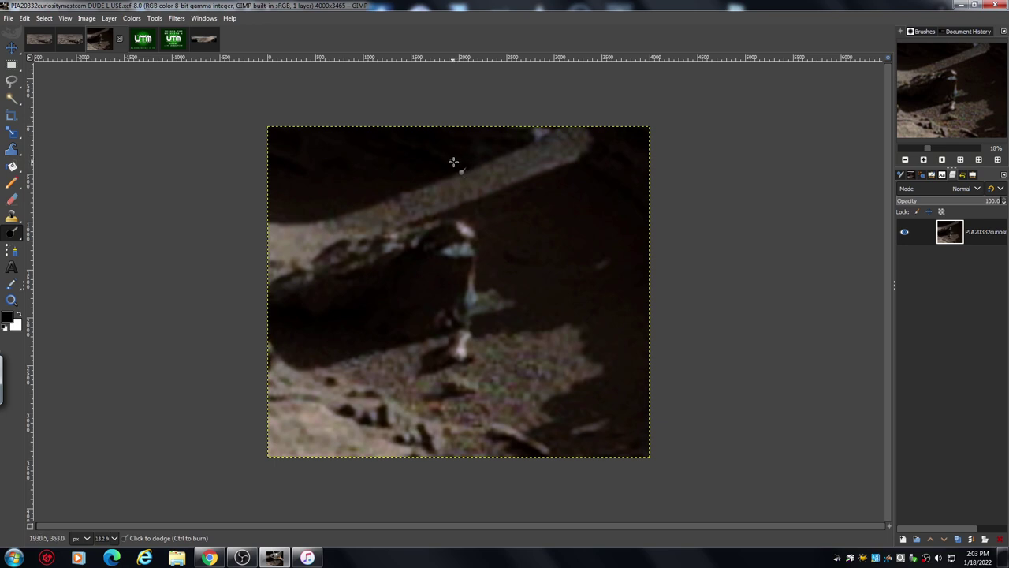
{"action": "left_click", "coordinate": [40, 43]}
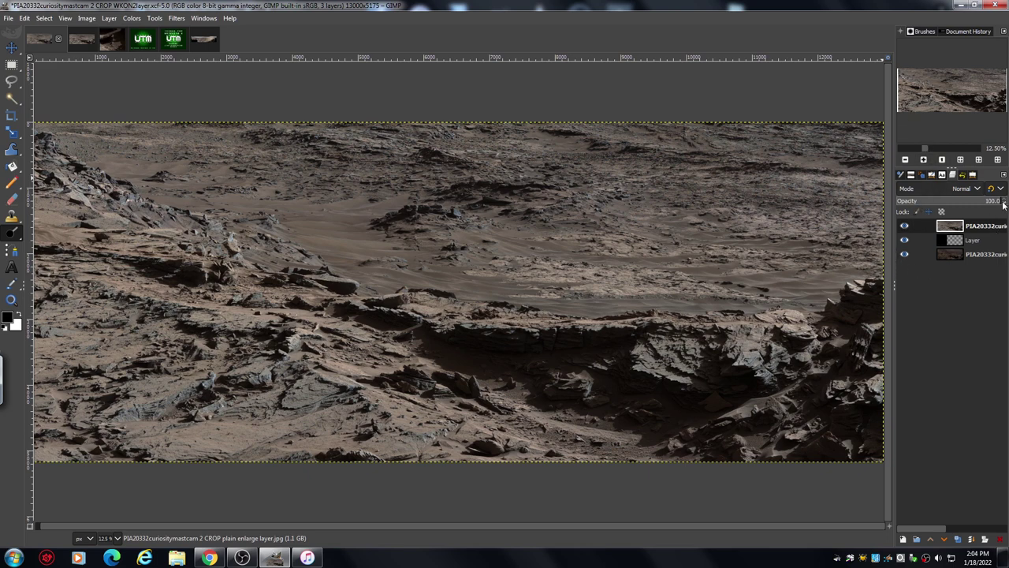
{"action": "left_click_drag", "start_coordinate": [919, 210], "coordinate": [896, 213]}
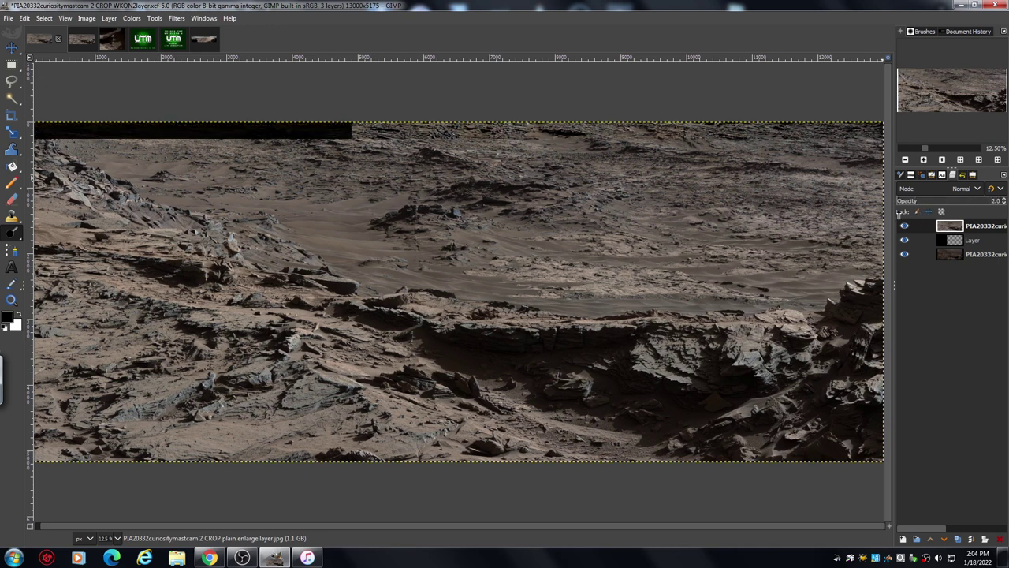